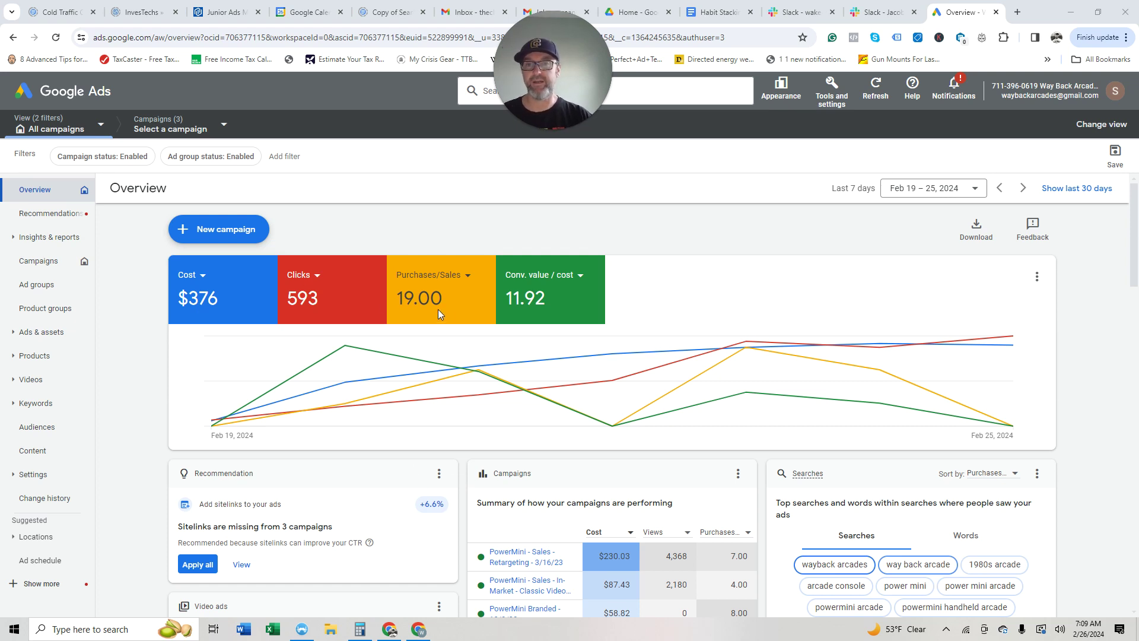
Step: Review the three enabled campaigns: $376.29 total cost, 1,703.44 conversions worth 12,308.40
click(59, 262)
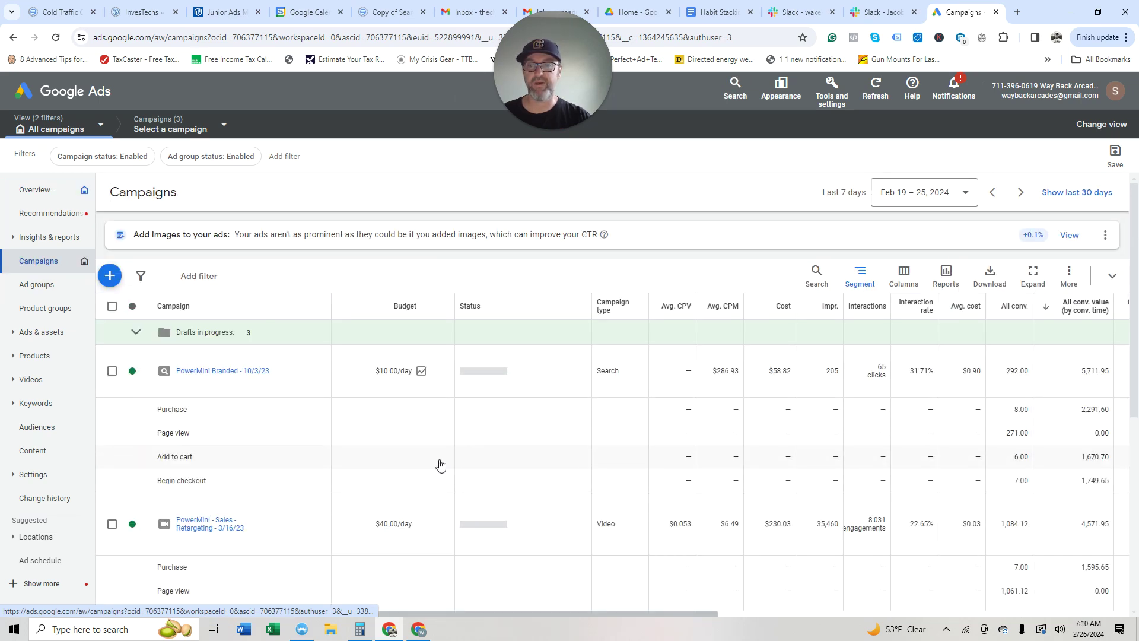
scroll(273, 409, down, 3)
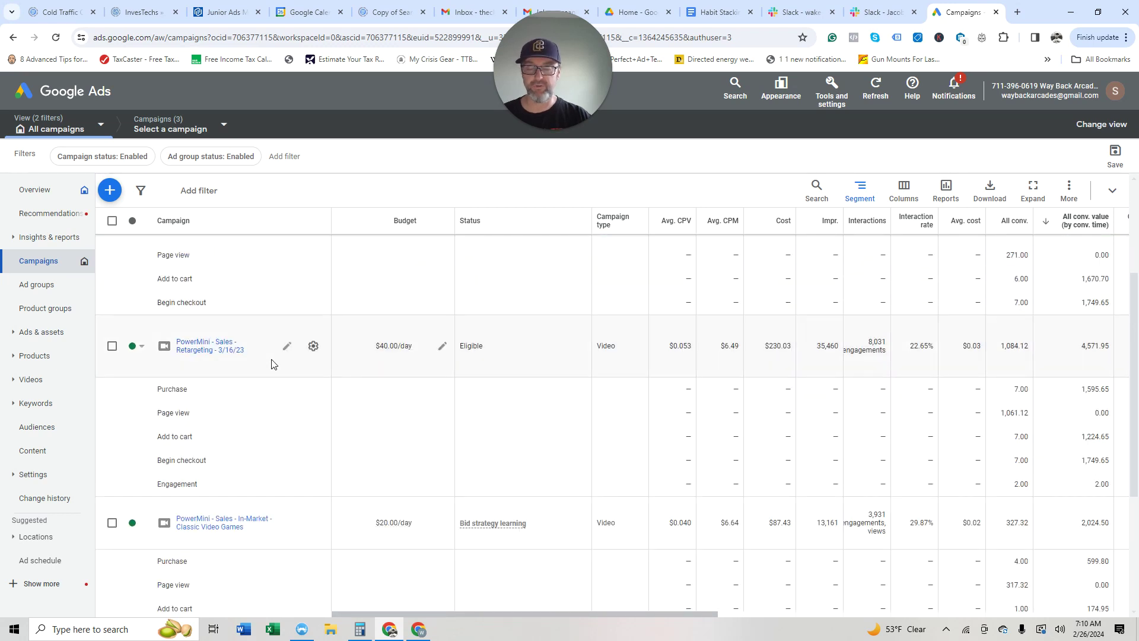
scroll(287, 392, down, 1)
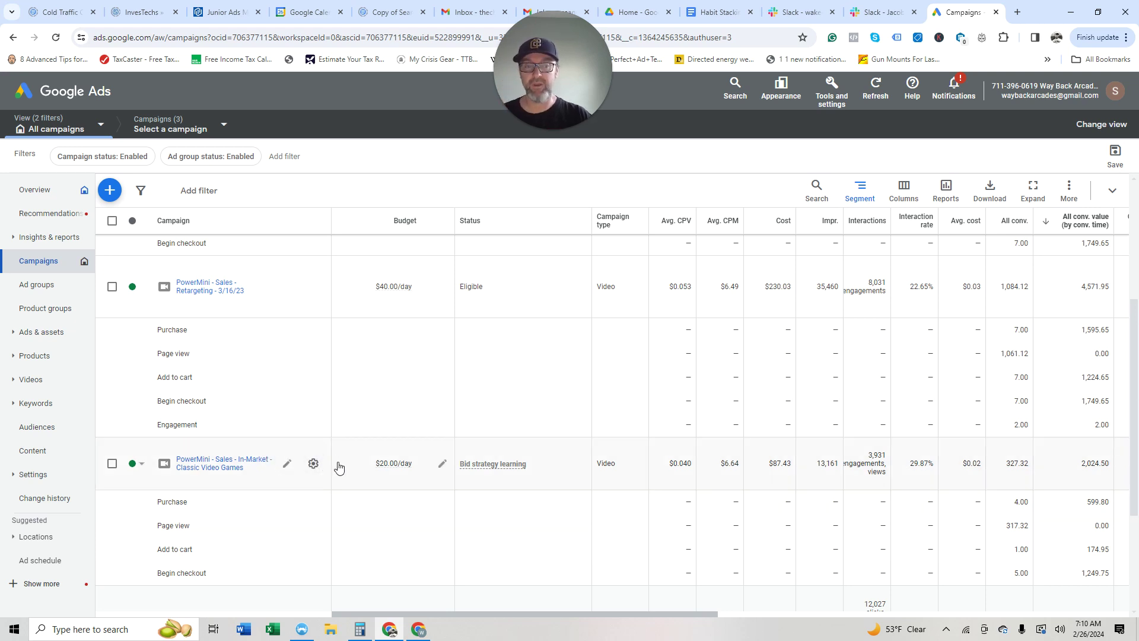
scroll(349, 482, down, 1)
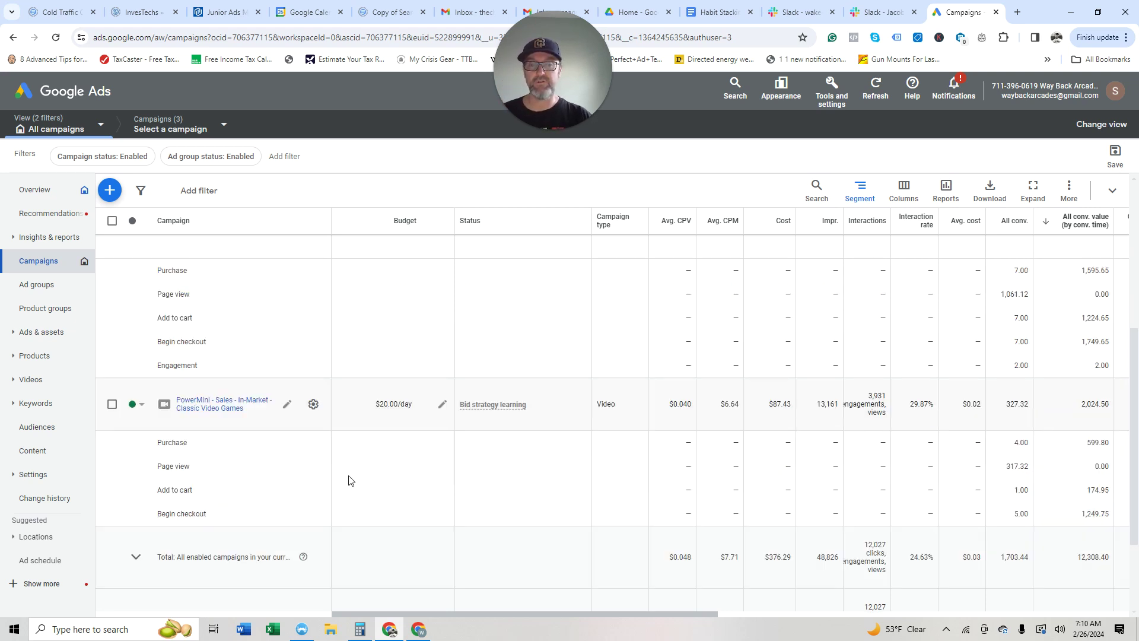
Step: Compare the Classic Video Games campaign's three ads: $87.43 cost, 151 clicks, 327.32 all conversions
click(202, 411)
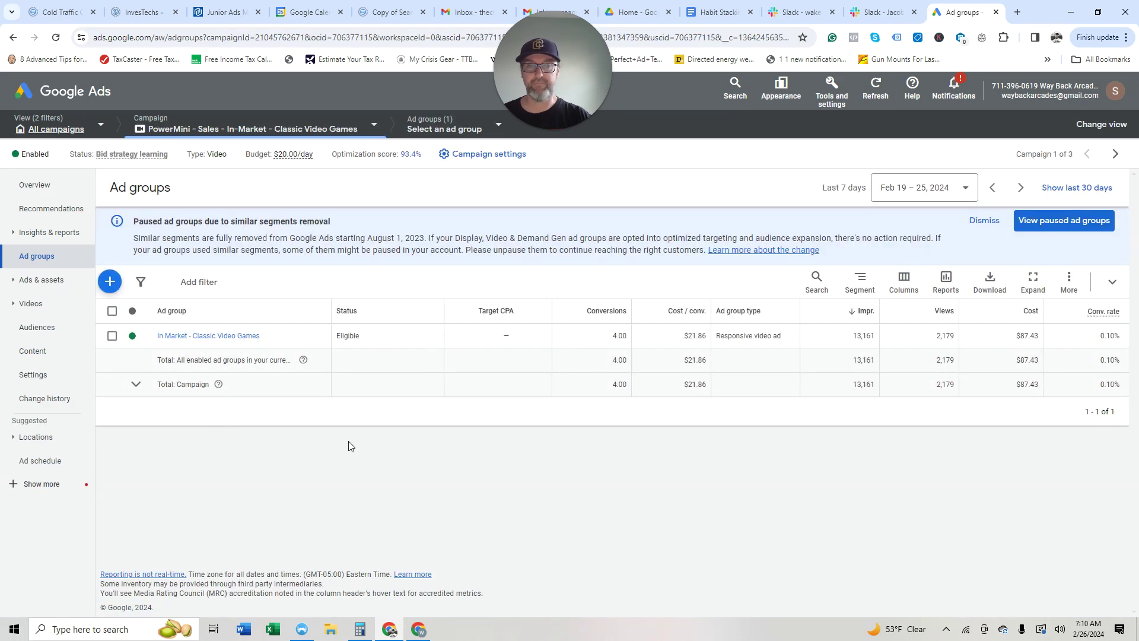
click(56, 283)
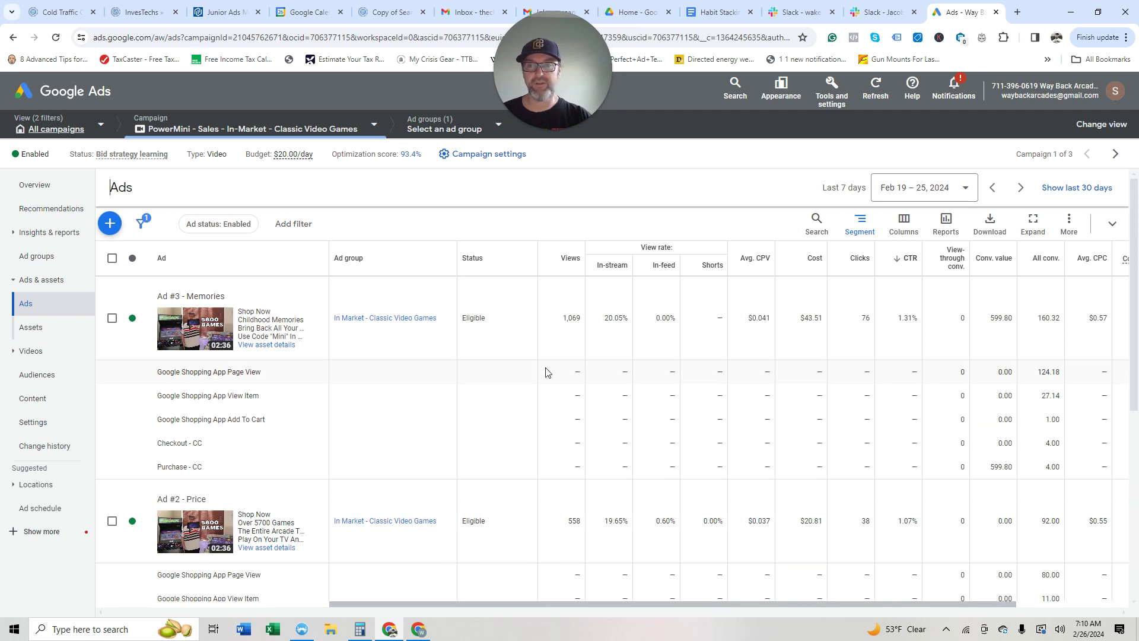
scroll(650, 401, down, 1)
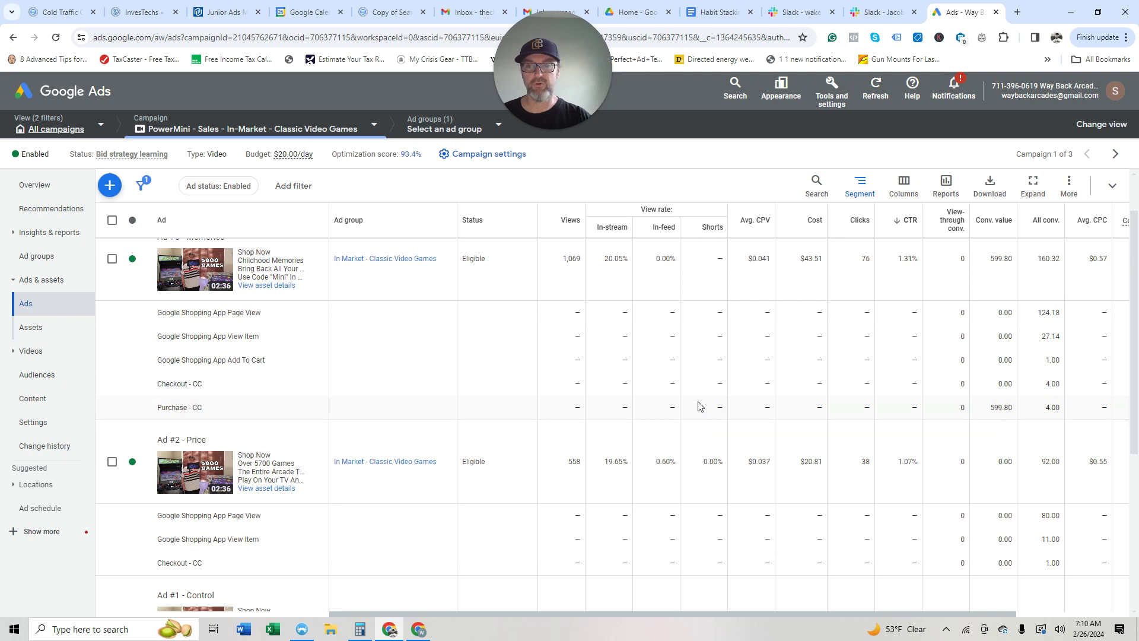
scroll(698, 406, up, 1)
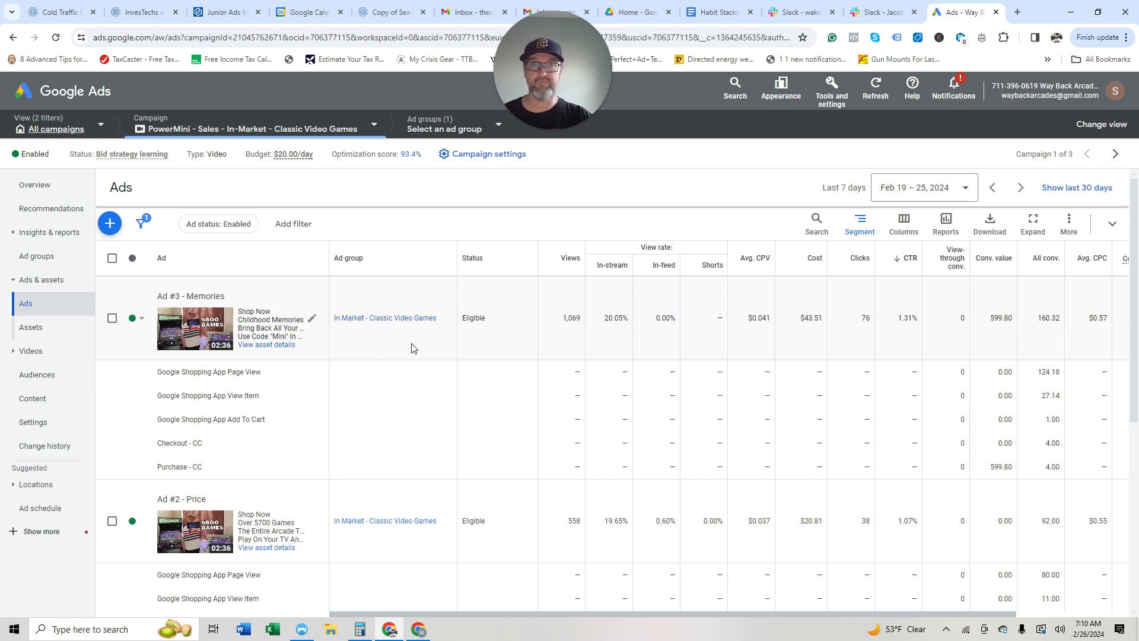
scroll(510, 445, down, 1)
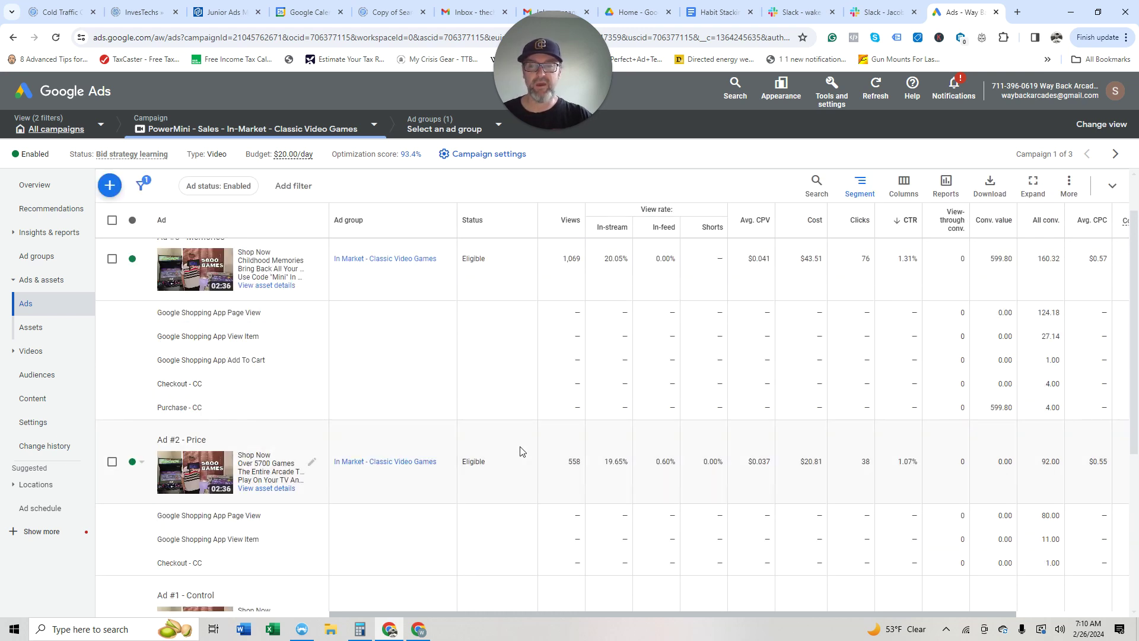
scroll(522, 451, down, 1)
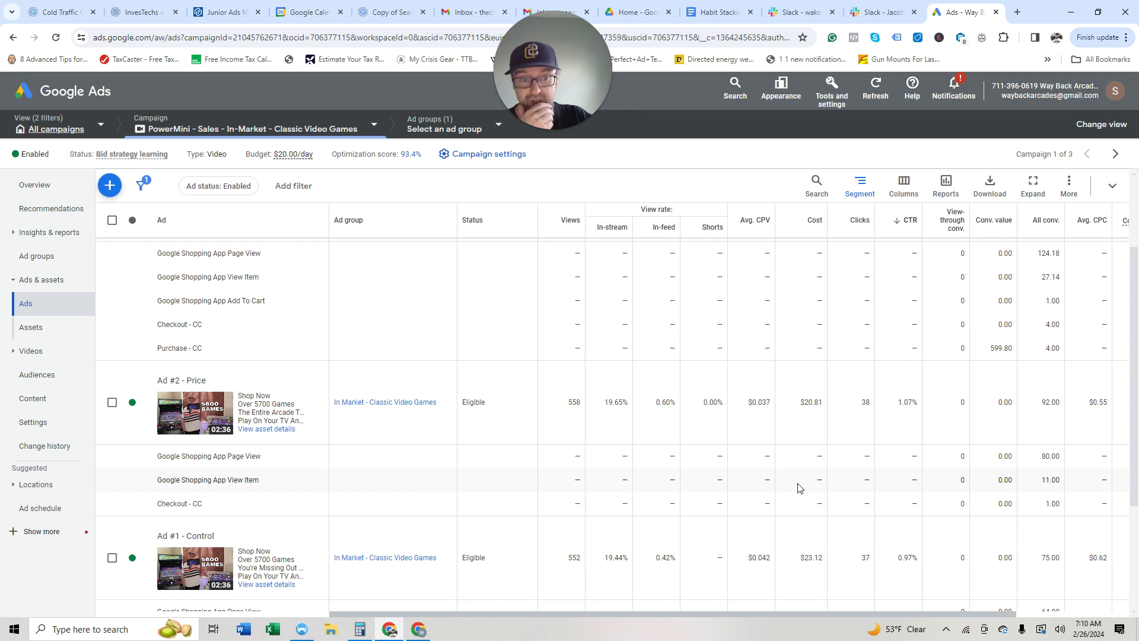
scroll(827, 468, down, 2)
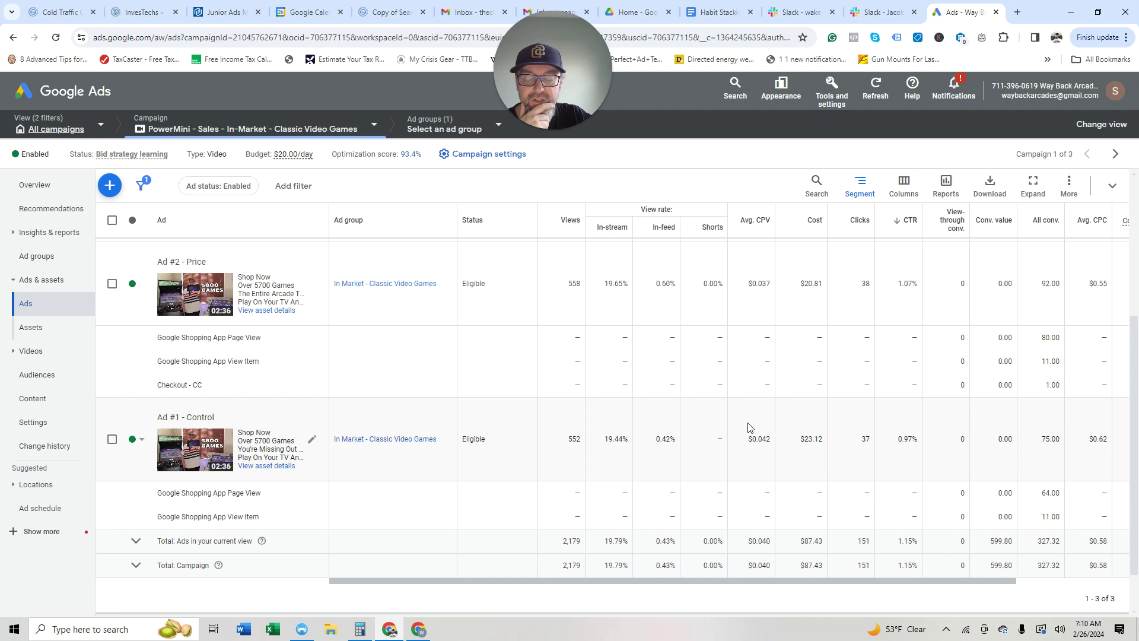
Step: Pause Ad #1 - Control and check the remaining ads' per-ad conversion breakdown
click(142, 442)
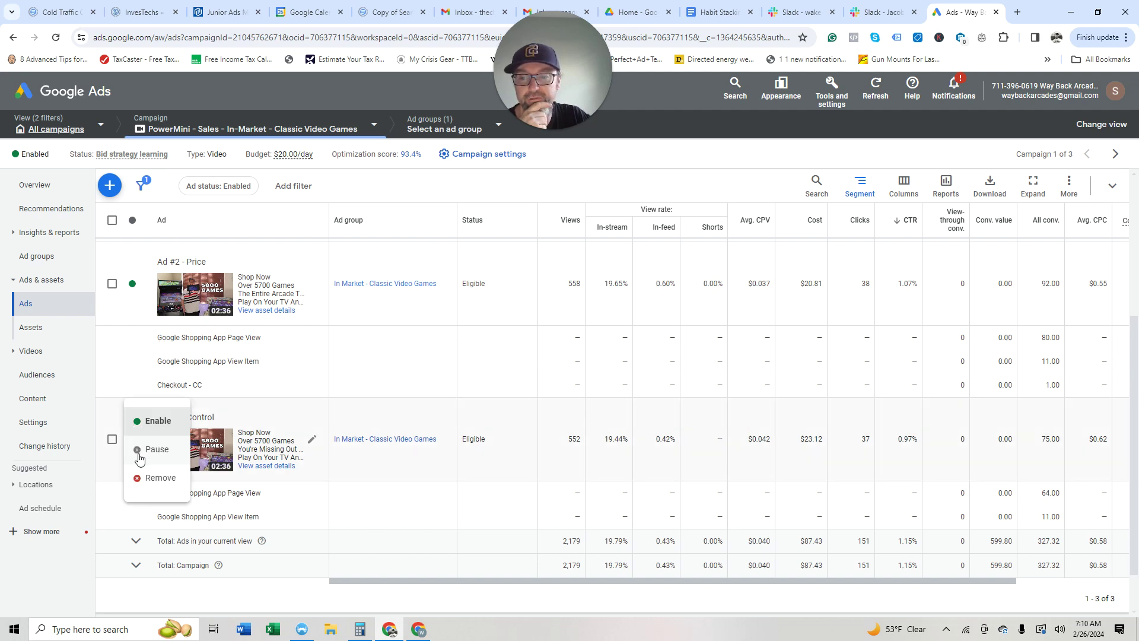
click(147, 457)
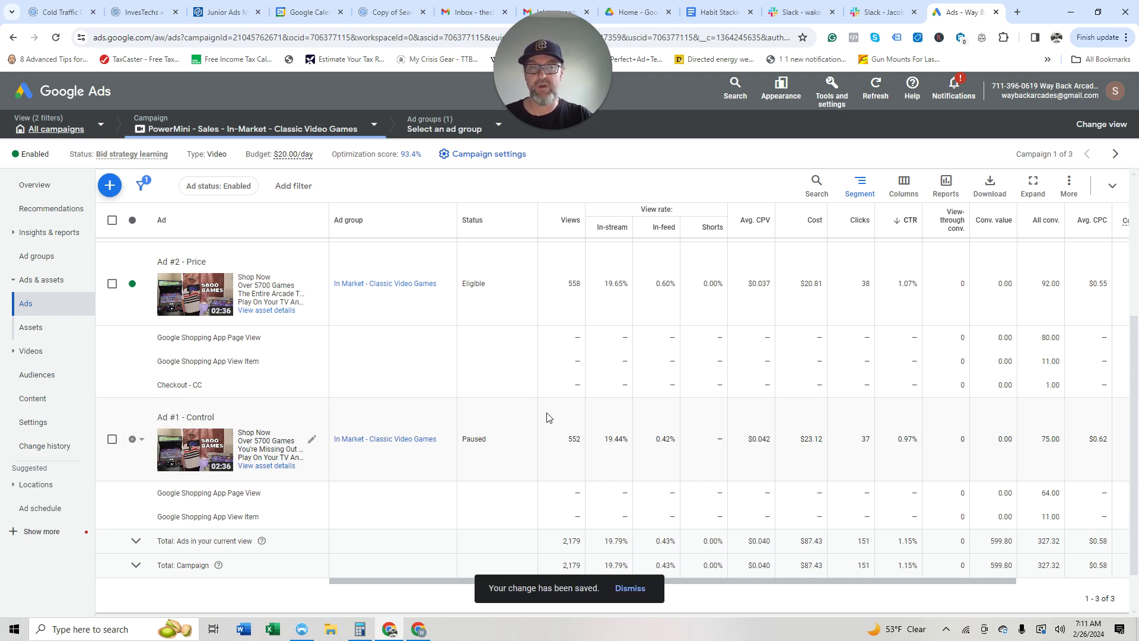
scroll(688, 484, up, 1)
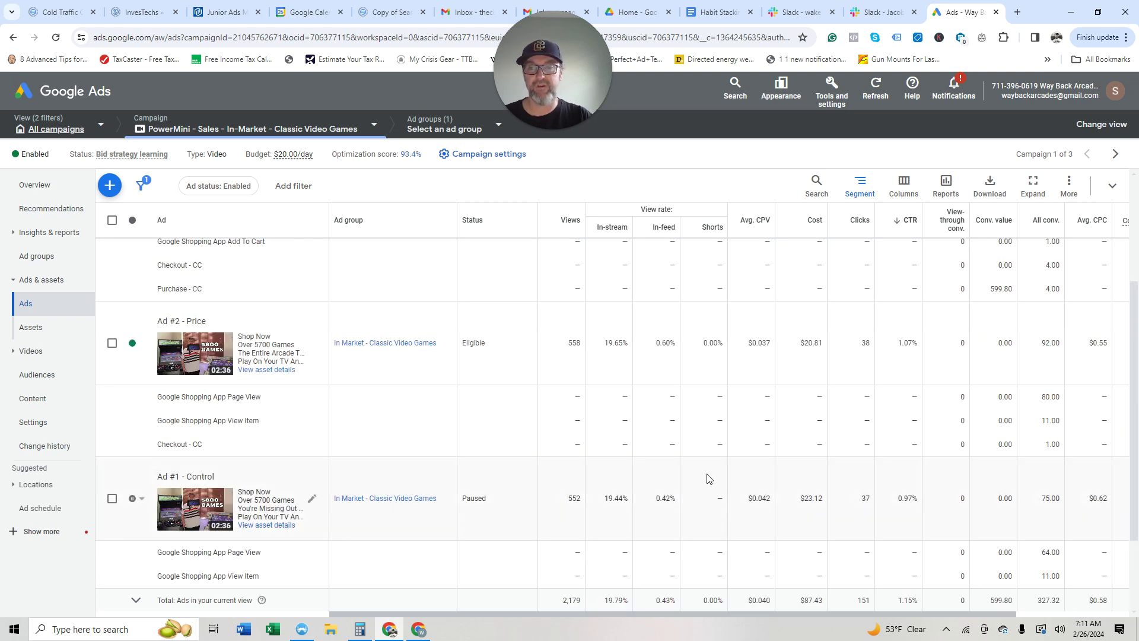
scroll(707, 478, up, 2)
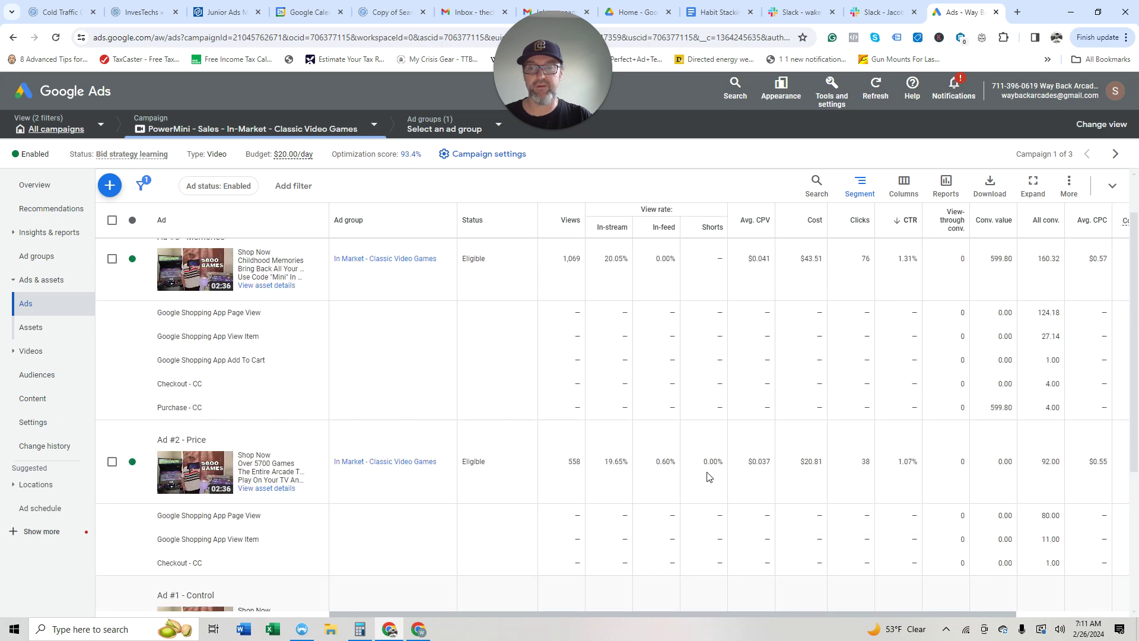
scroll(707, 478, down, 1)
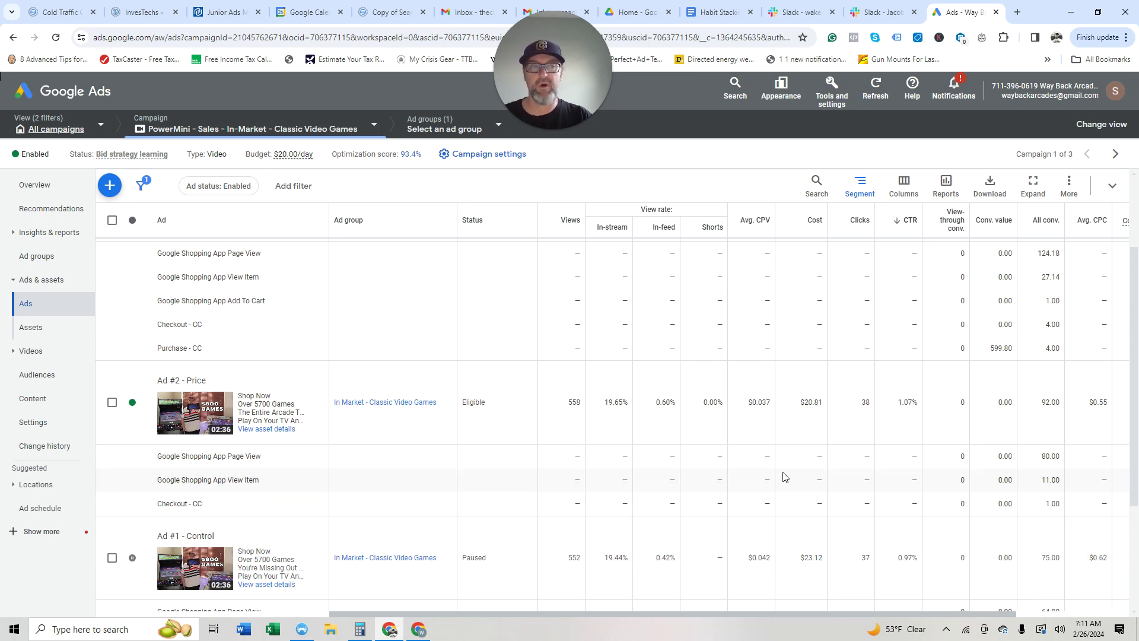
scroll(783, 475, up, 1)
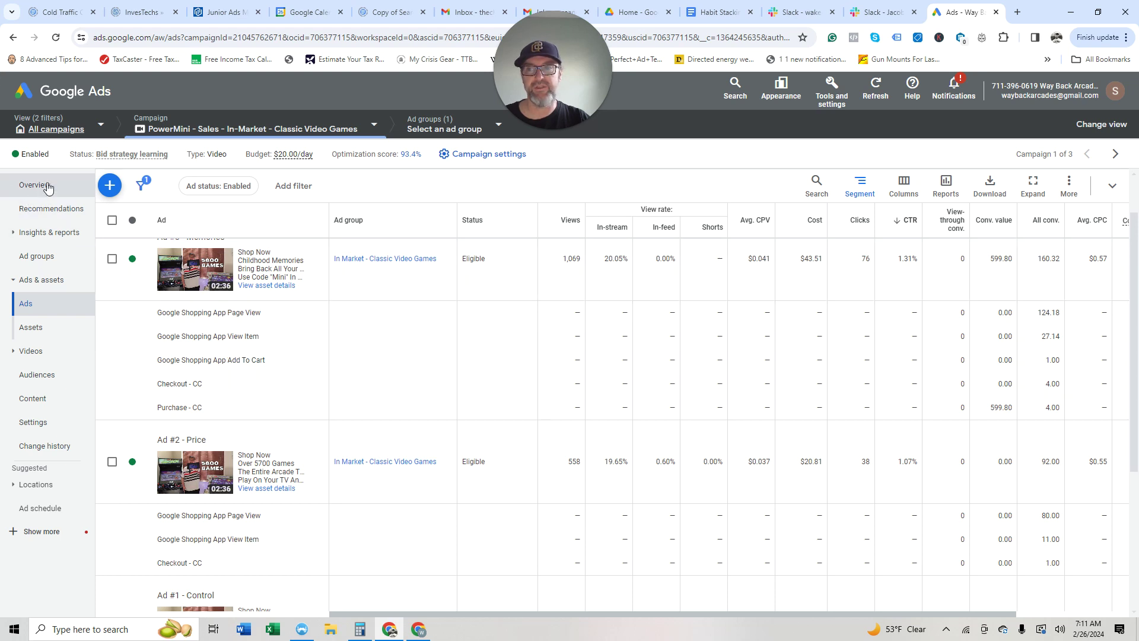
click(101, 124)
click(379, 127)
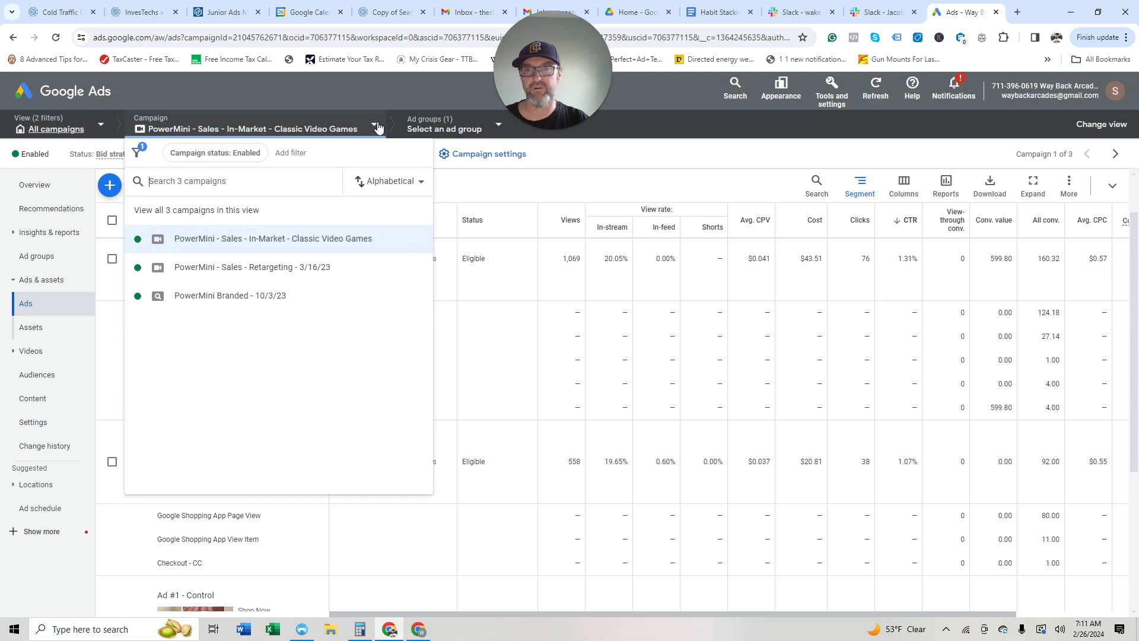
click(294, 274)
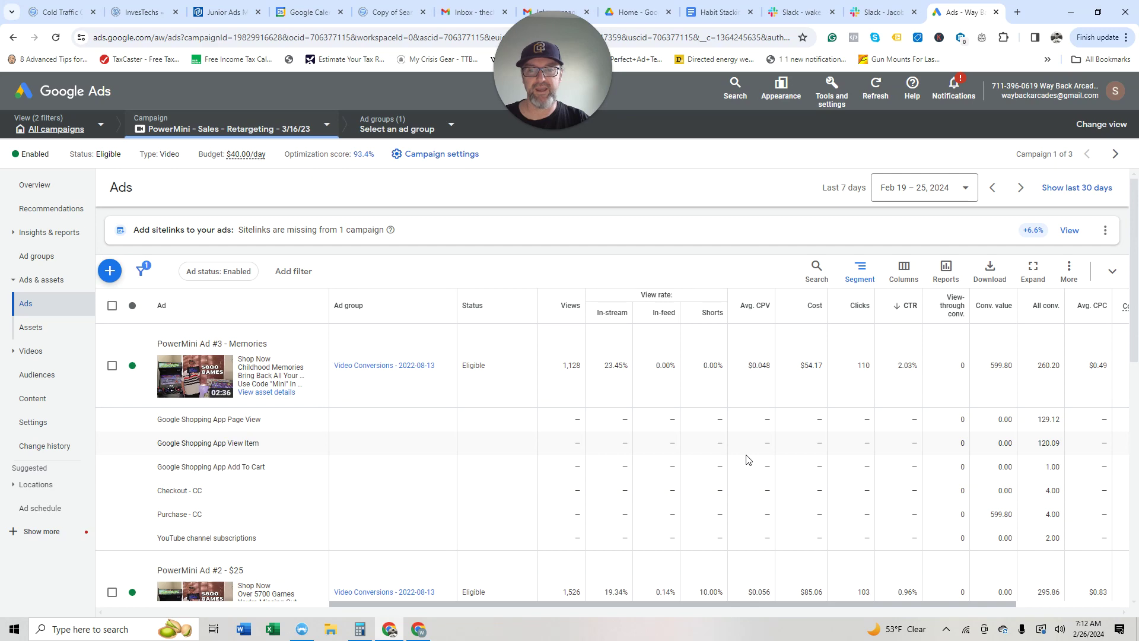
scroll(712, 461, down, 1)
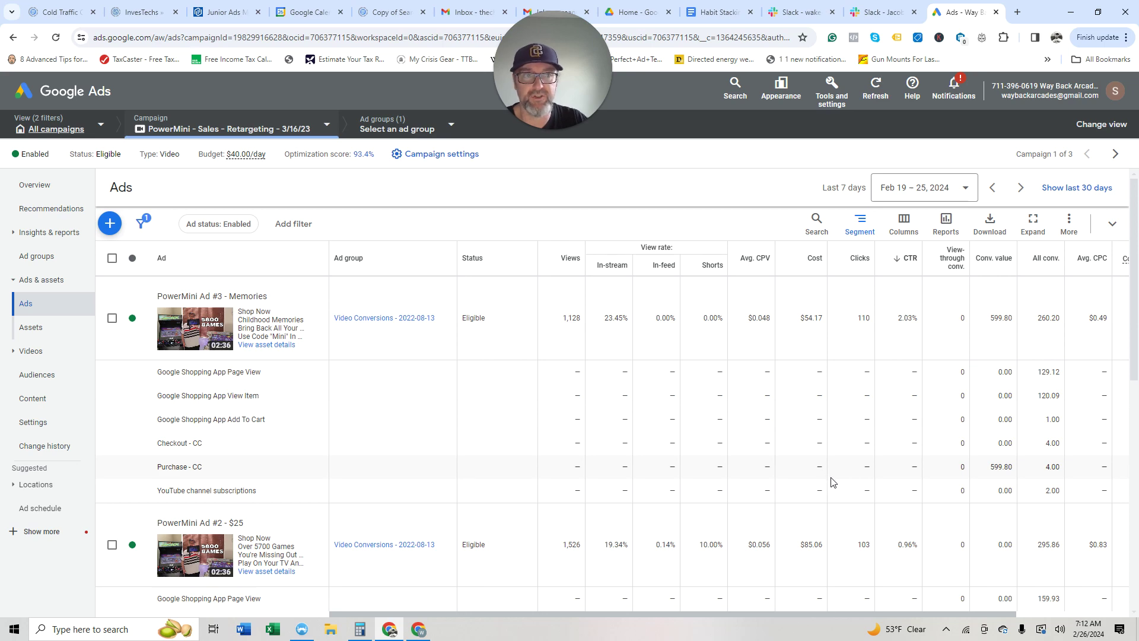
scroll(810, 459, down, 1)
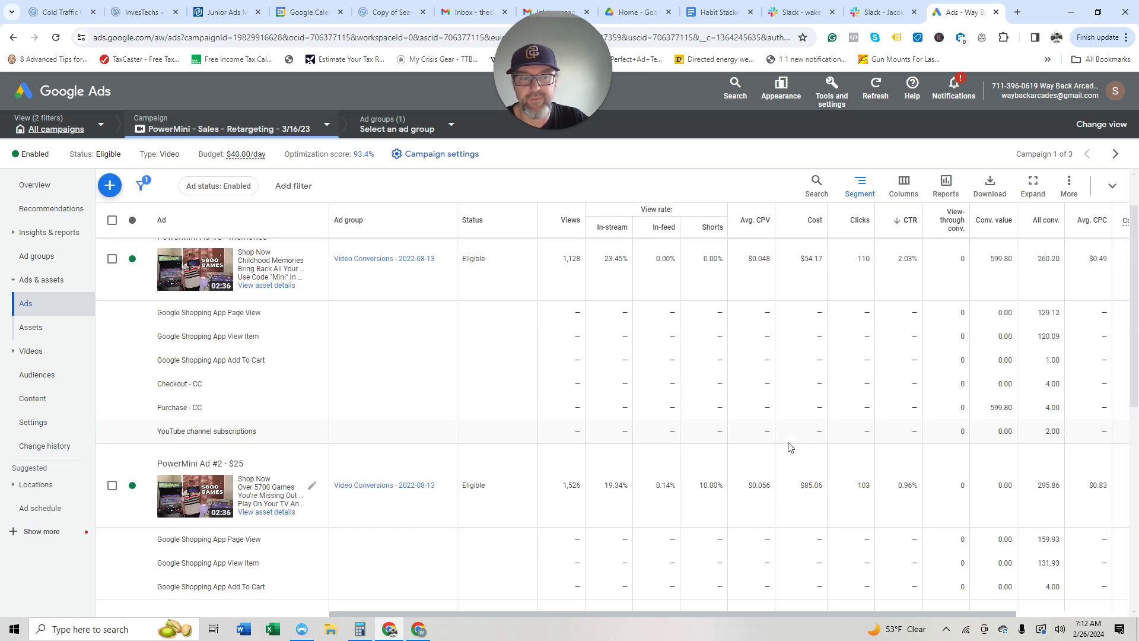
scroll(789, 450, down, 2)
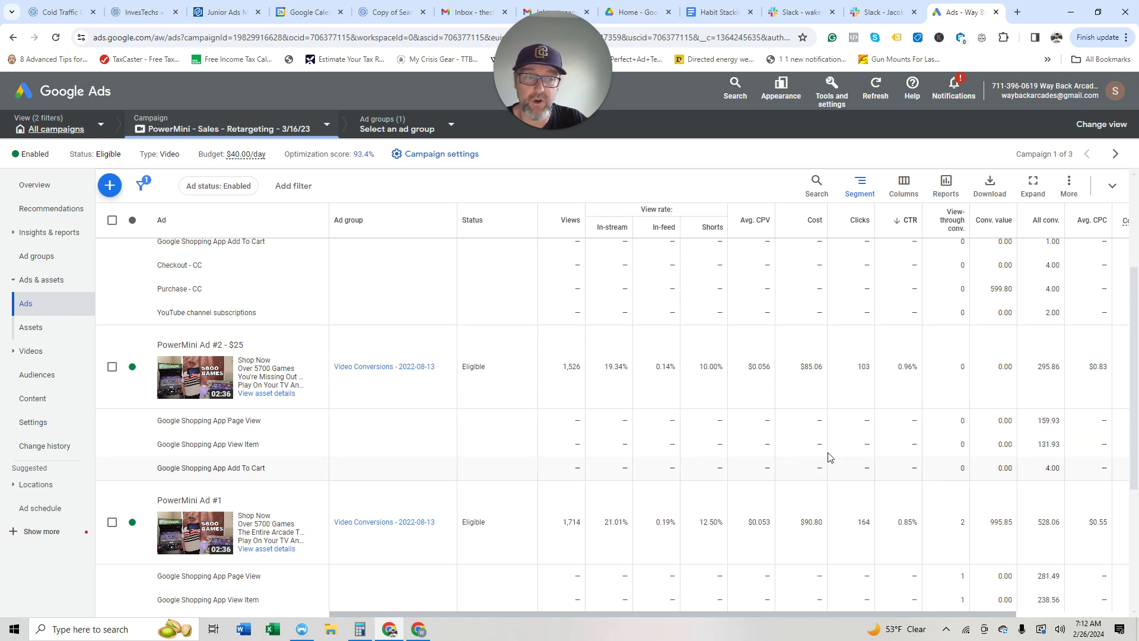
scroll(826, 457, down, 2)
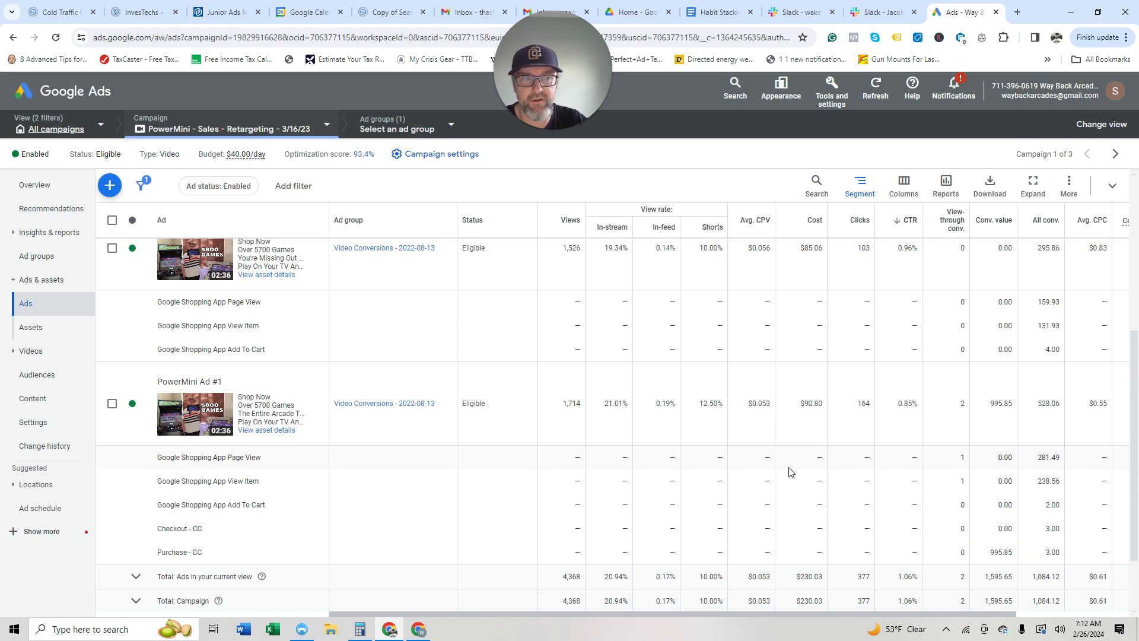
scroll(781, 472, up, 1)
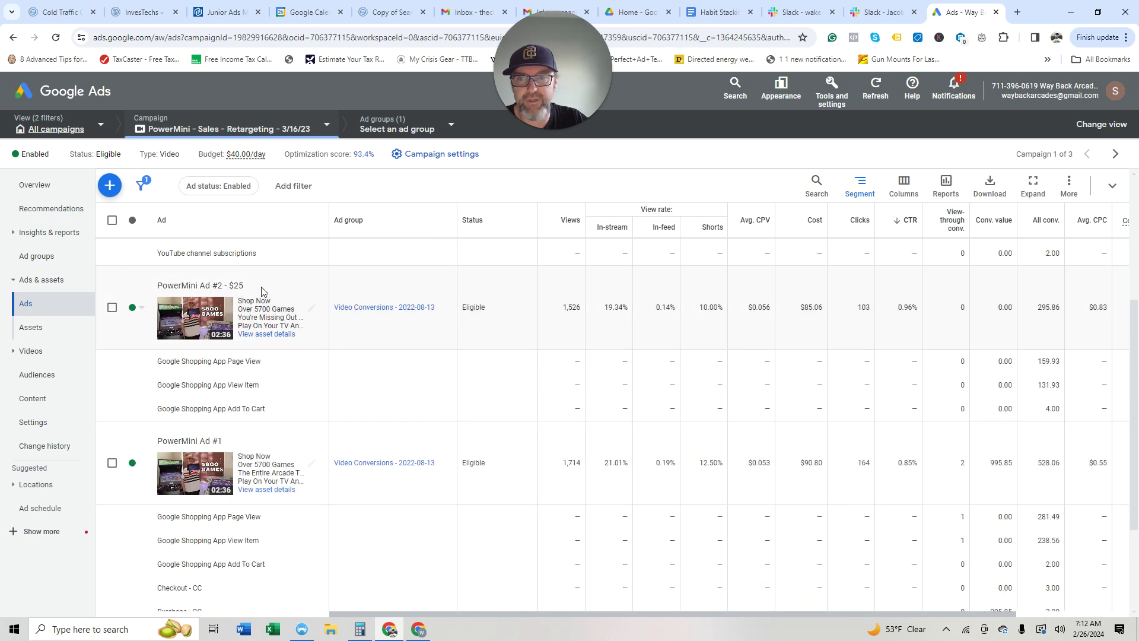
Step: Pause PowerMini Ad #2 - $25 in the Sales Retargeting campaign
click(147, 313)
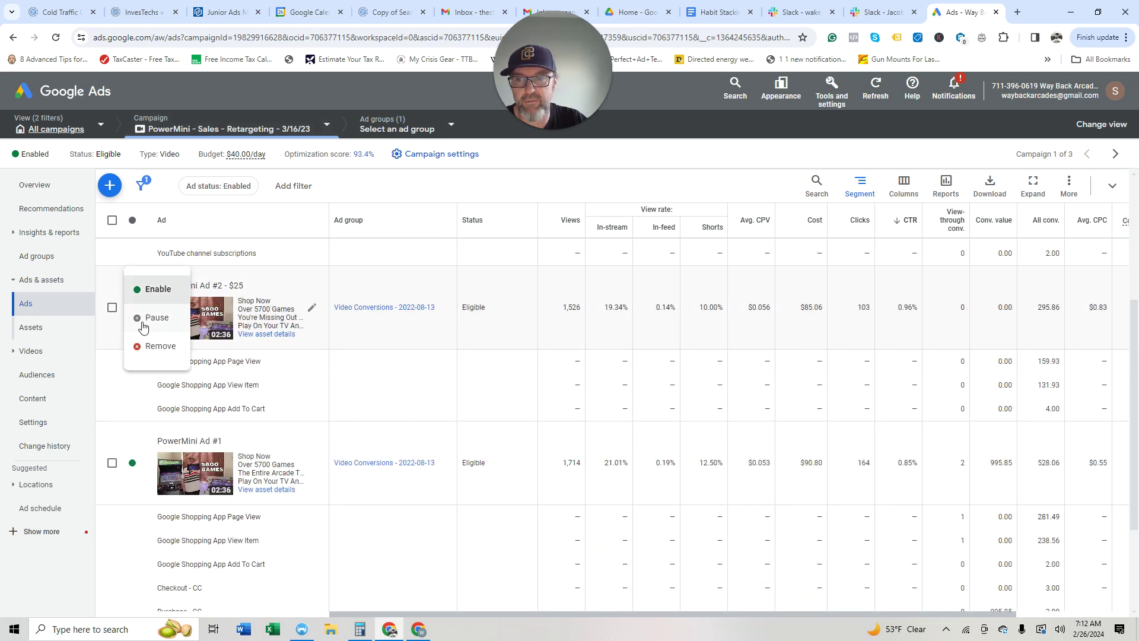
click(156, 323)
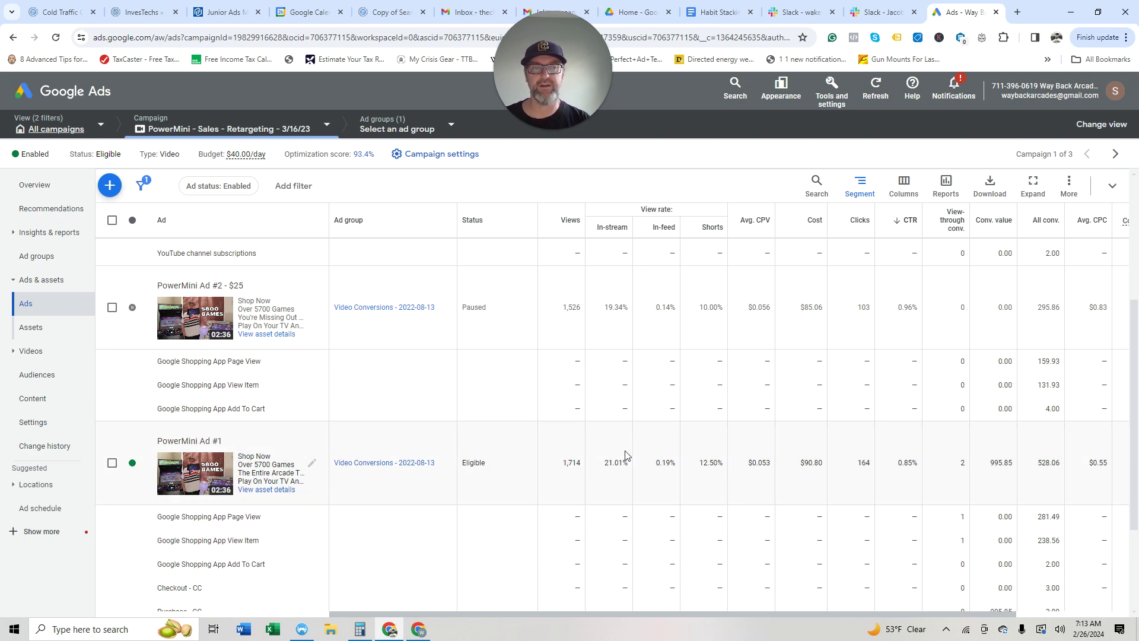
scroll(766, 439, up, 1)
scroll(765, 442, up, 4)
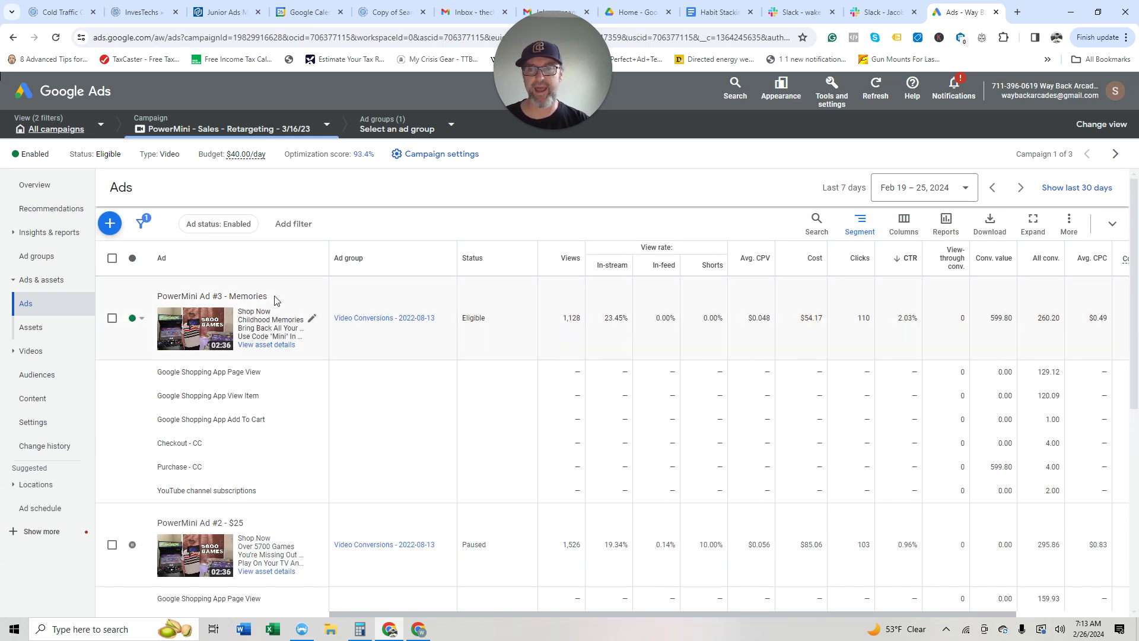
click(311, 319)
Step: Review the PowerMini Ad #3 - Memories video ad's edit page, then close the editor
click(324, 333)
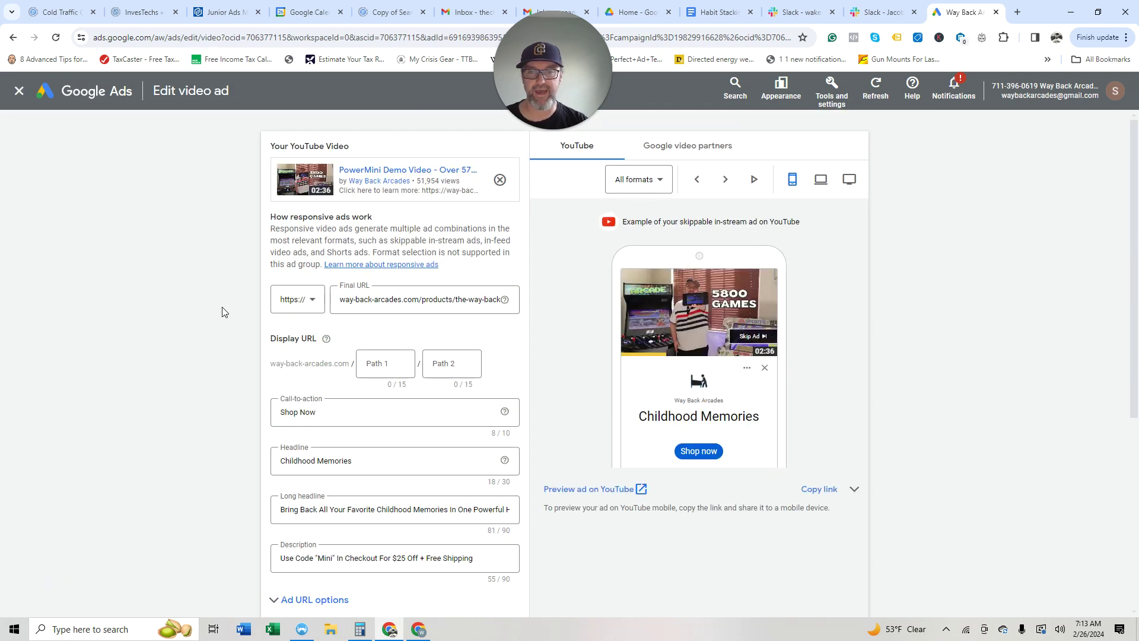
scroll(218, 322, down, 1)
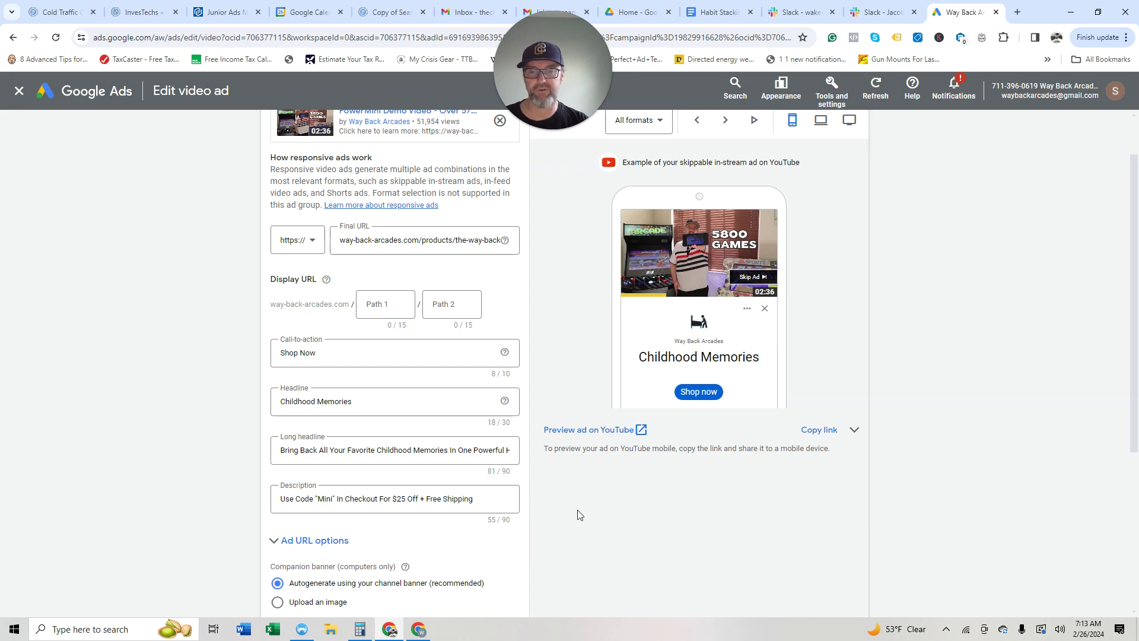
scroll(627, 536, down, 2)
scroll(627, 536, down, 1)
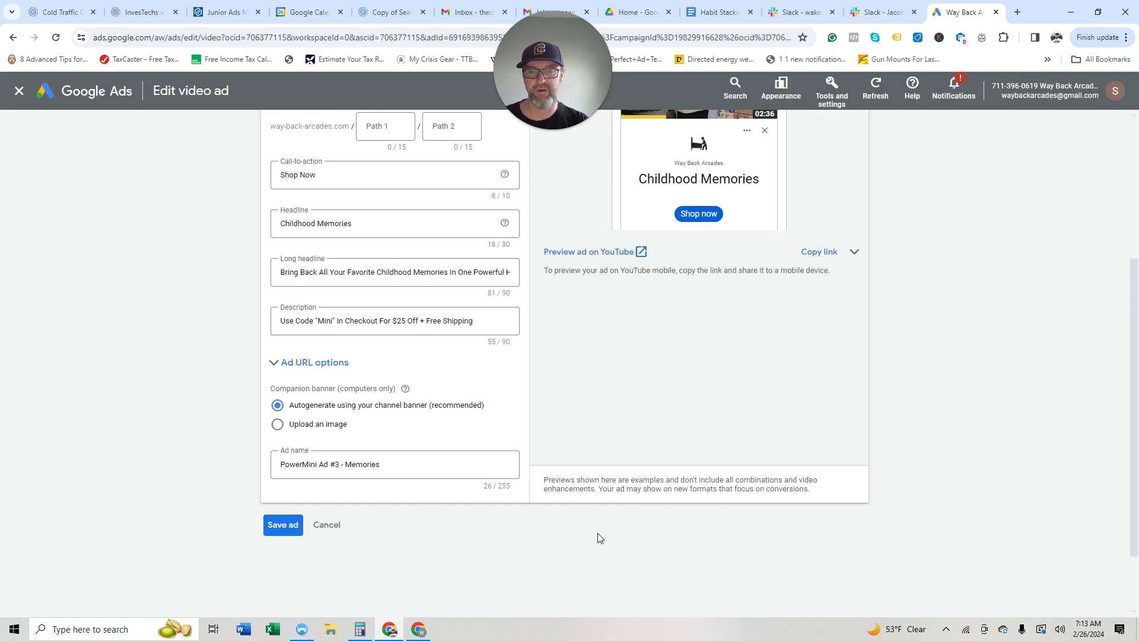
scroll(598, 535, up, 1)
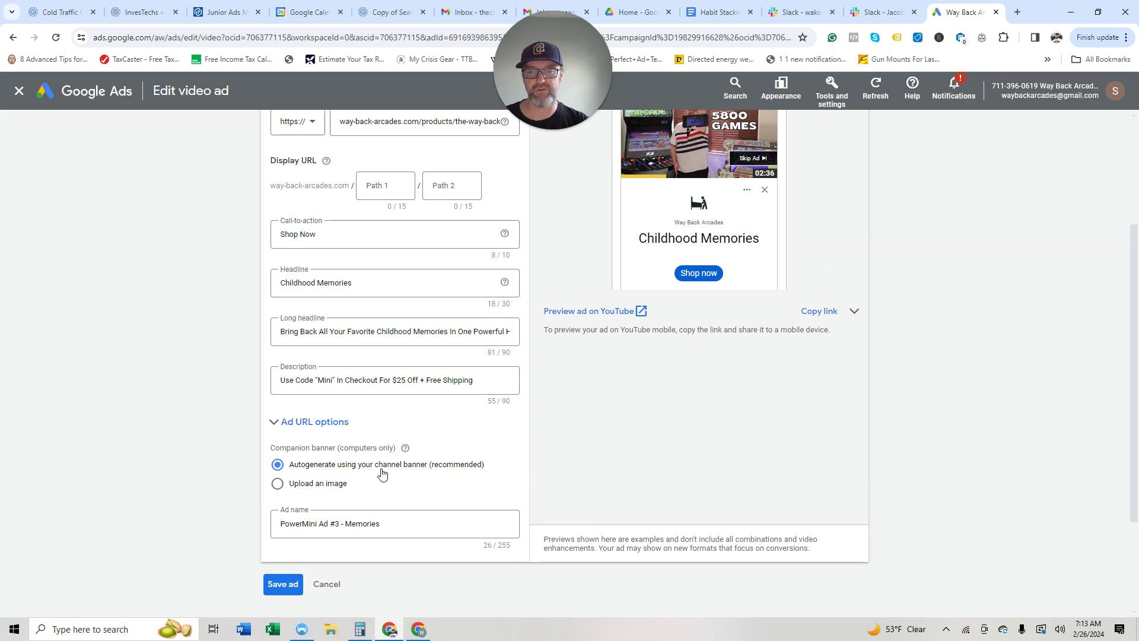
scroll(660, 517, up, 3)
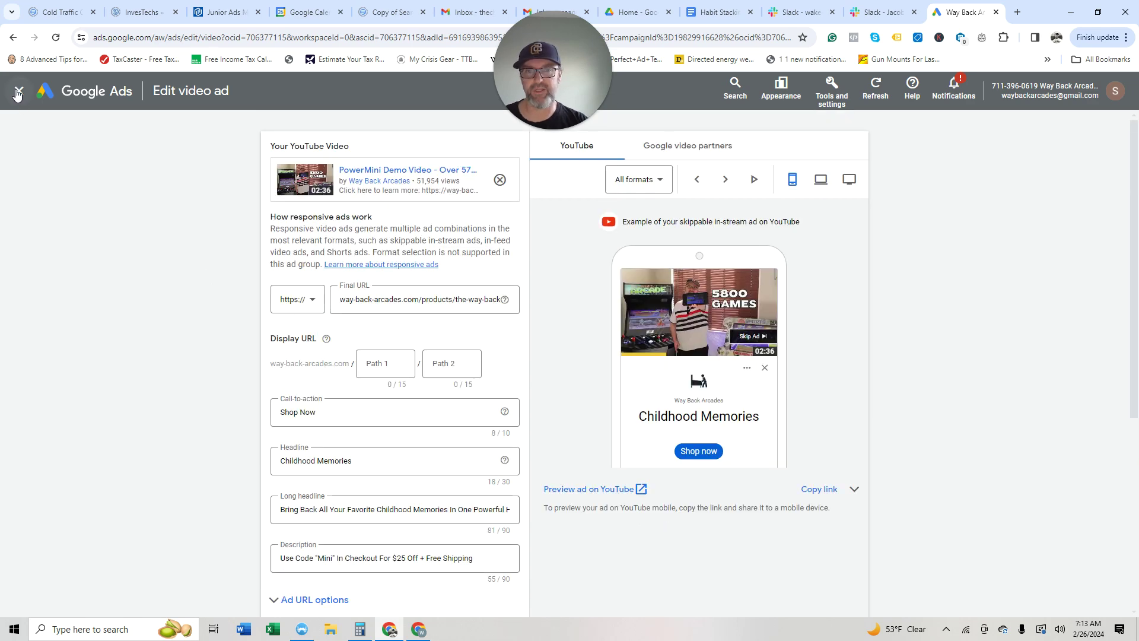
click(19, 92)
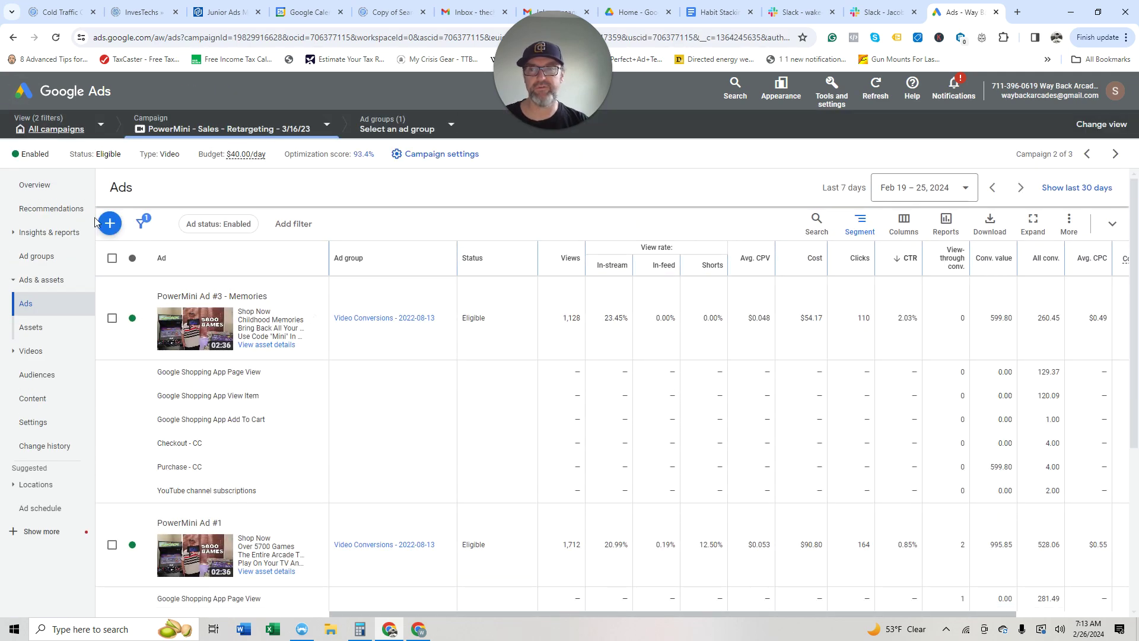
Step: Show the Overview page for the PowerMini Branded - 10/3/23 campaign
click(37, 187)
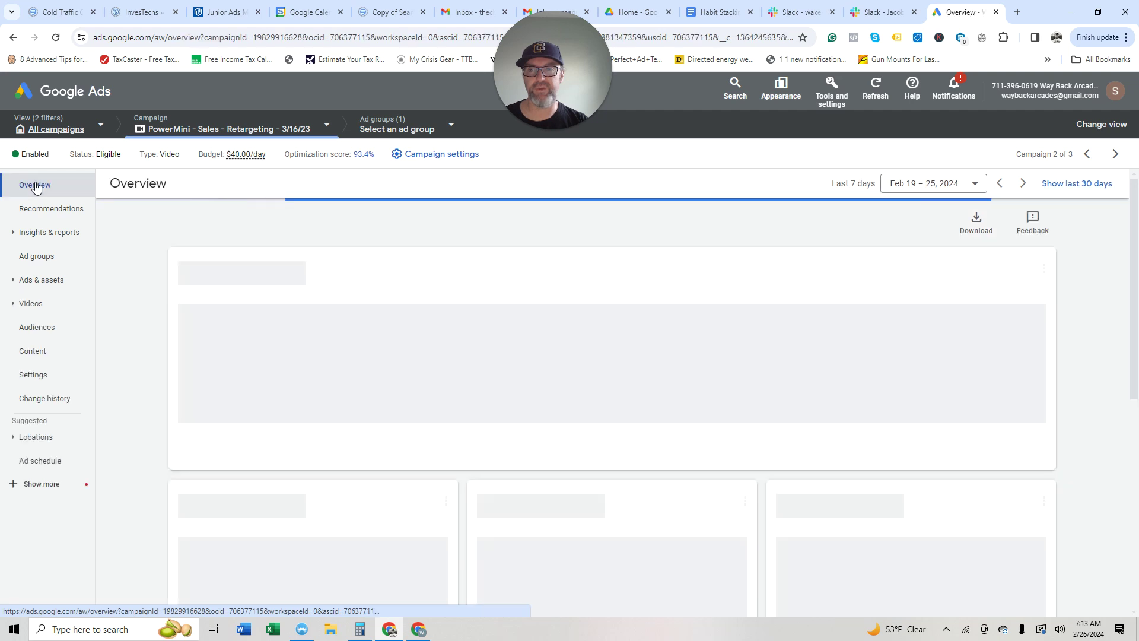
click(326, 124)
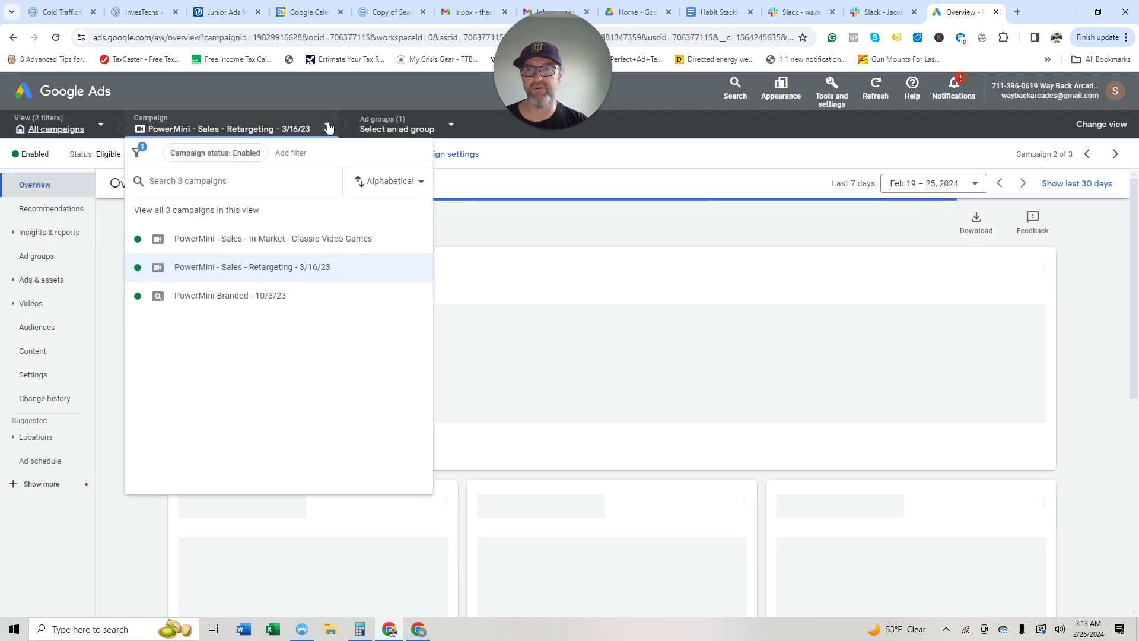
click(254, 296)
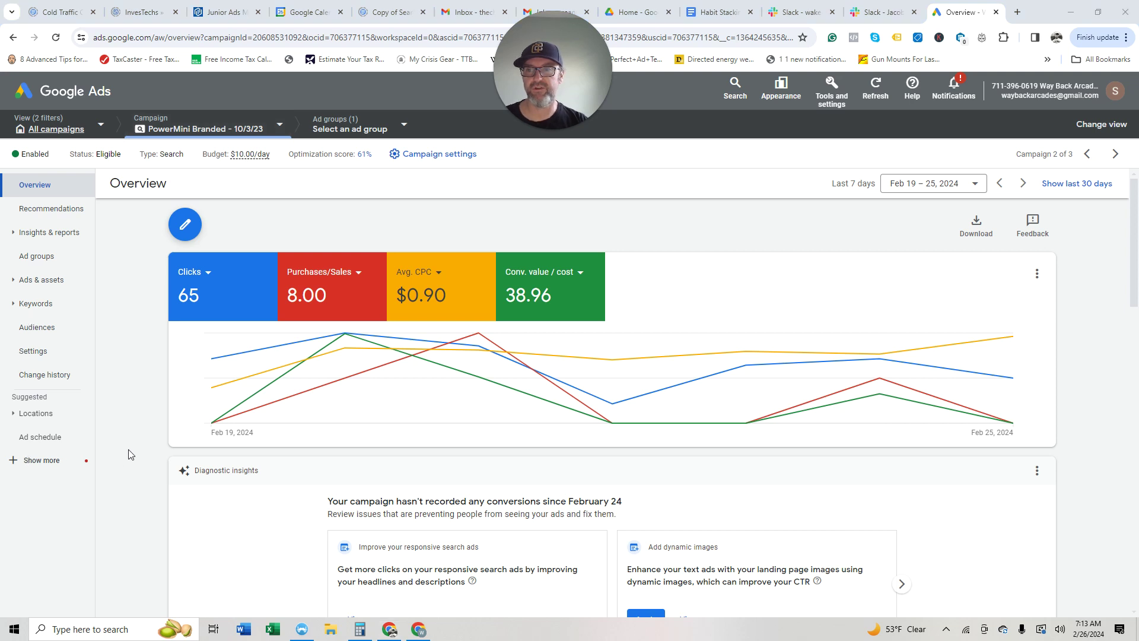
Step: Compare the Branded campaign's two ads: $13.41 for 149.95 value versus $45.41 for 2,141.65
click(64, 290)
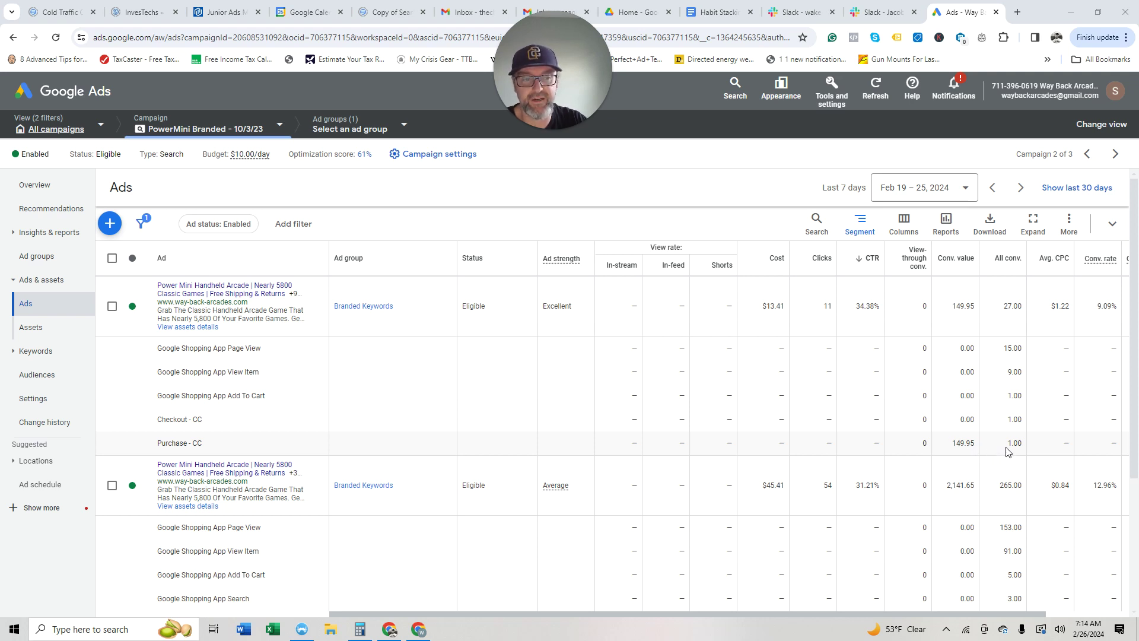
scroll(988, 454, down, 3)
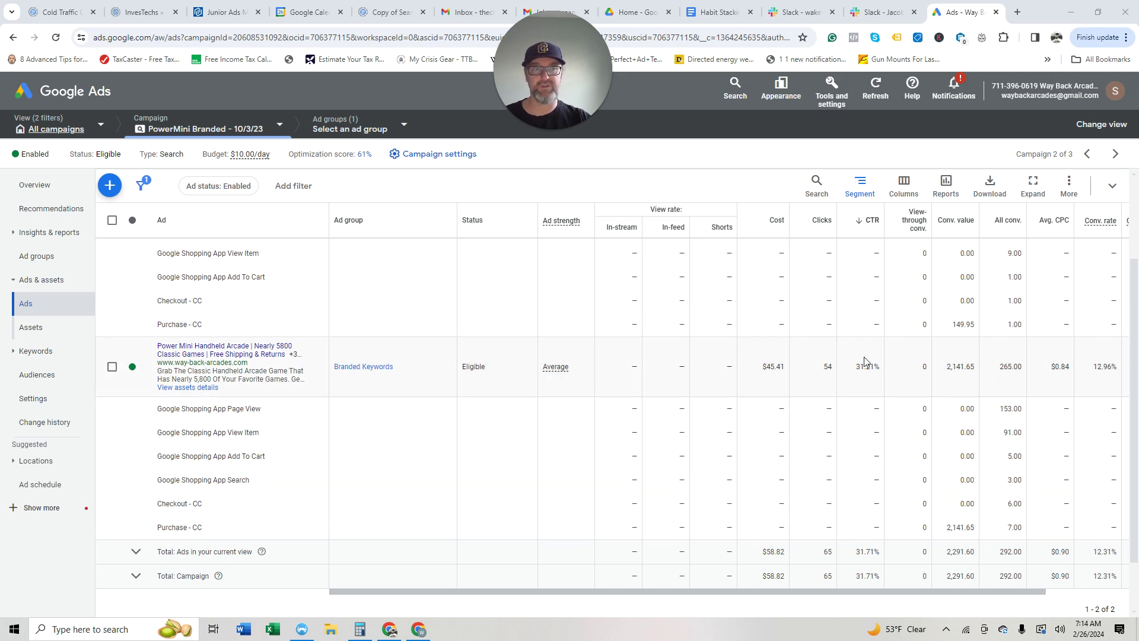
scroll(830, 338, up, 1)
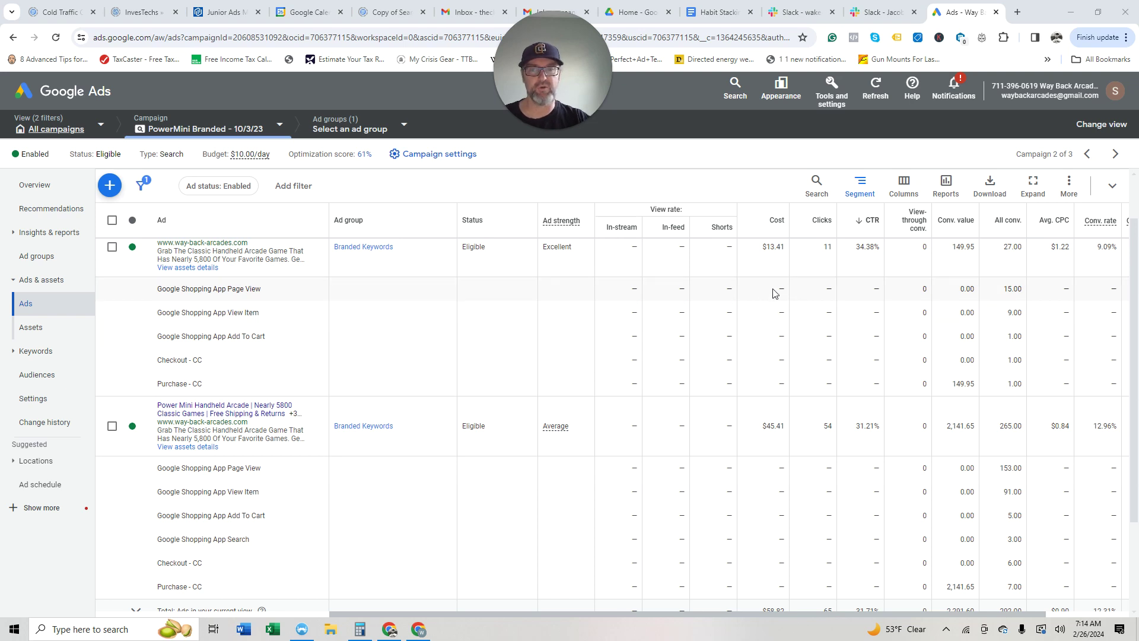
scroll(835, 345, down, 1)
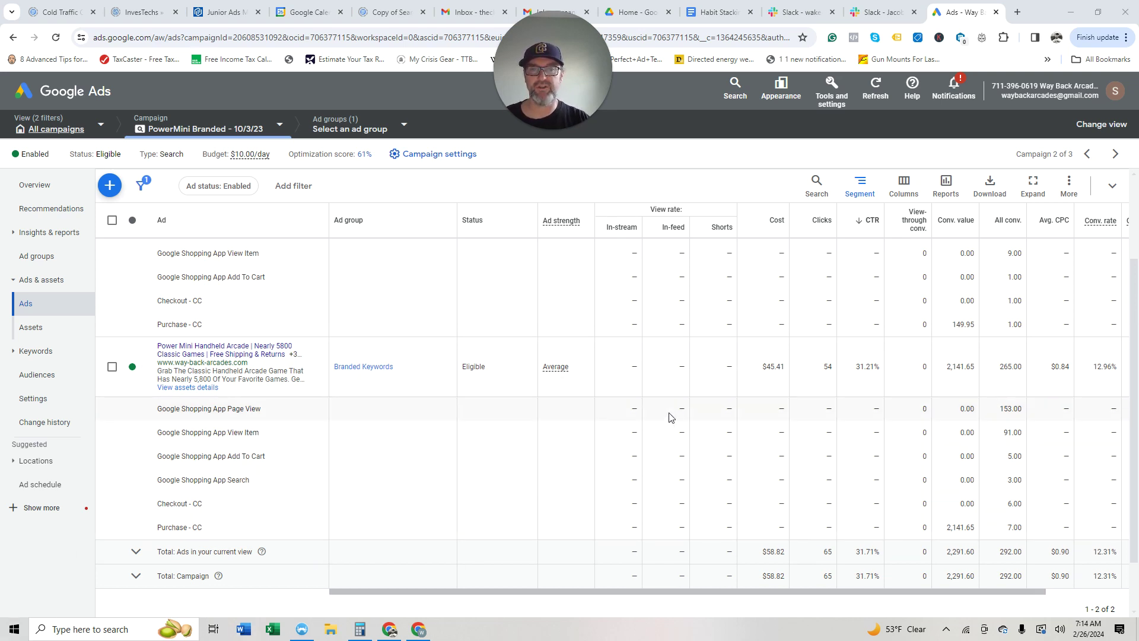
scroll(664, 415, up, 3)
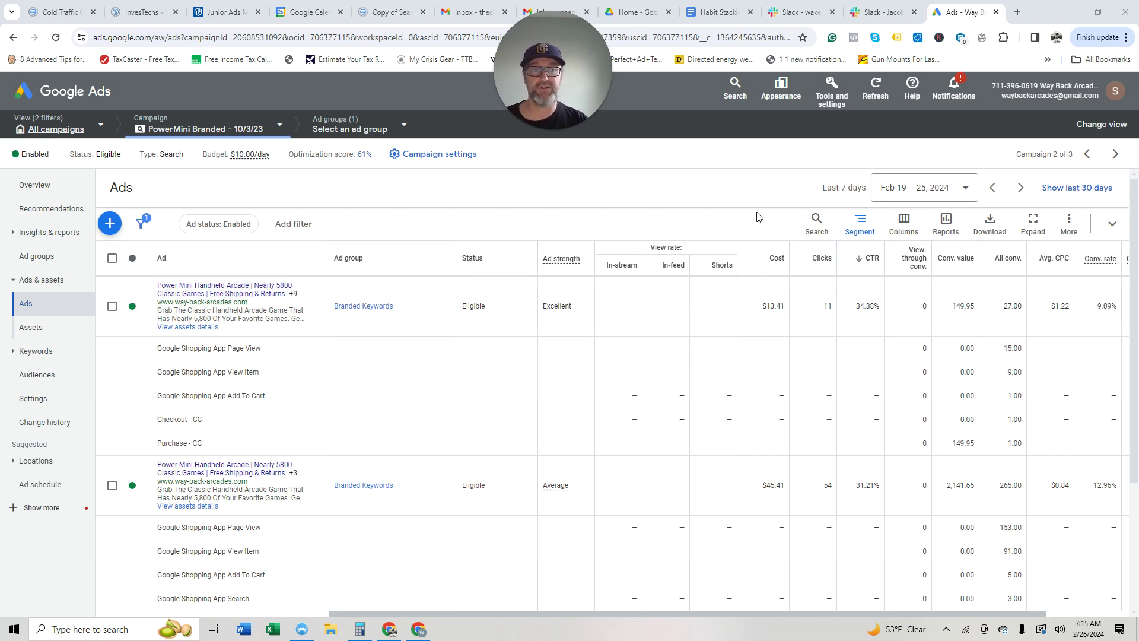
scroll(769, 255, down, 3)
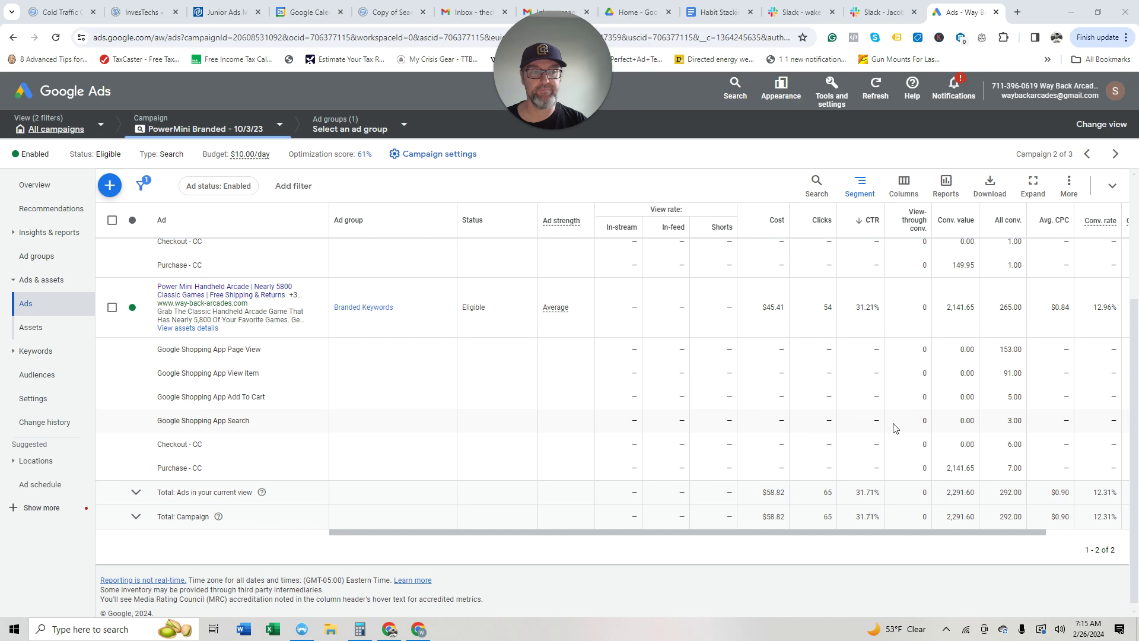
scroll(805, 504, up, 4)
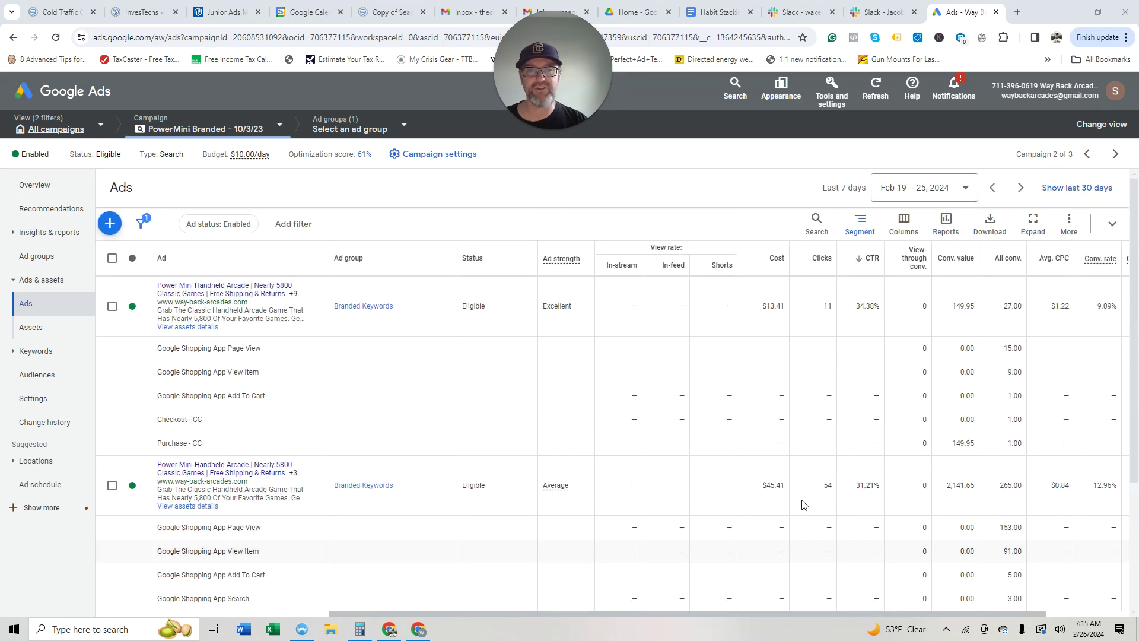